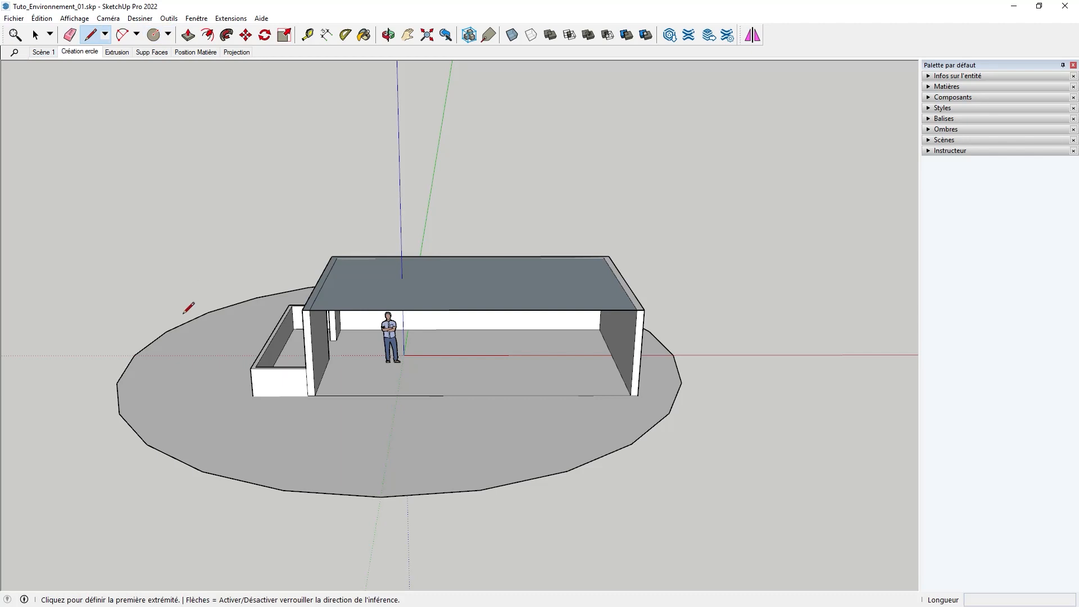
Split the ground circle with a line about 1852 cm long along the red axis, and erase the arc in front of the building
click(135, 355)
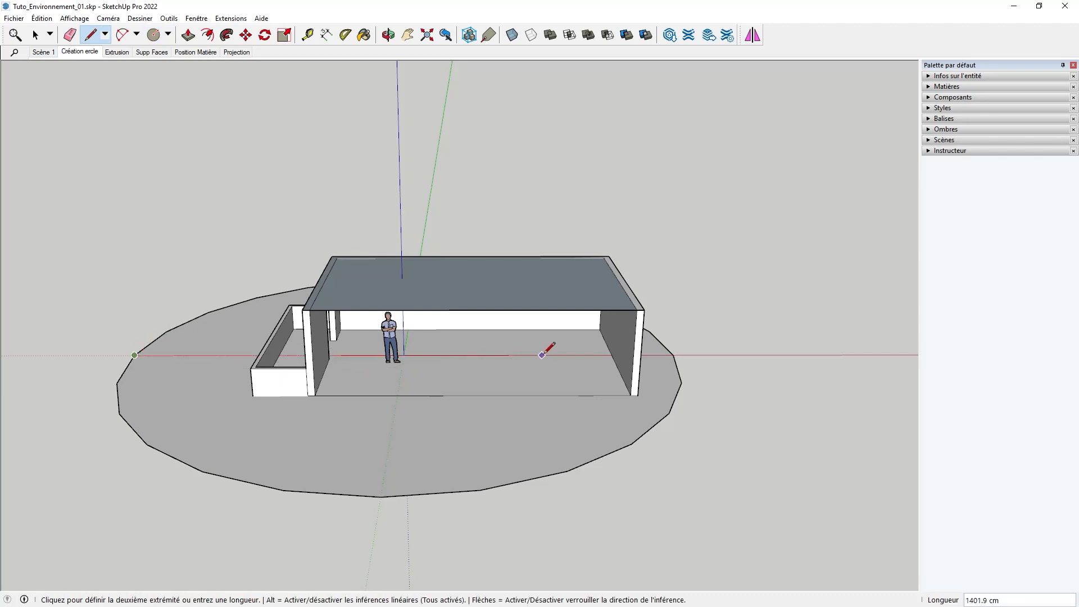
click(673, 355)
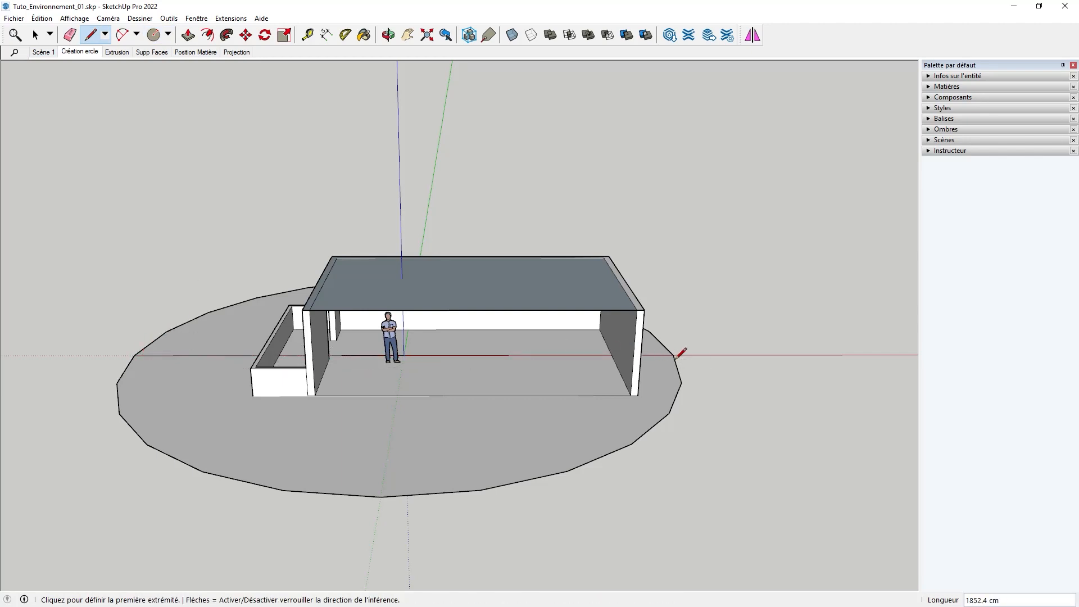
click(71, 37)
drag(405, 488, 389, 543)
Extrude the remaining half-disc behind the building upward by about 671.5 cm
click(117, 52)
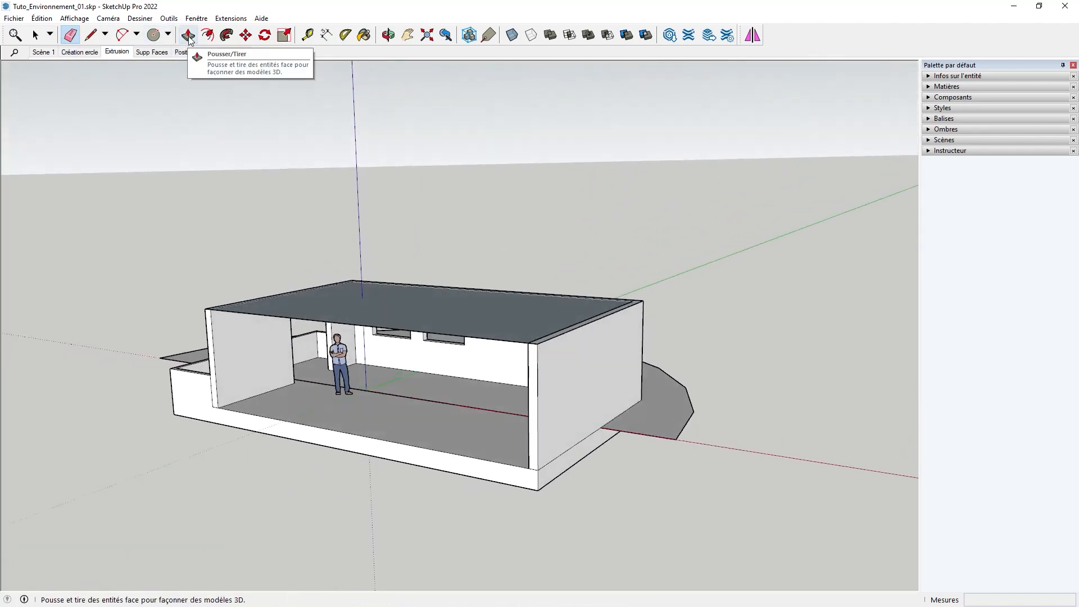
click(188, 36)
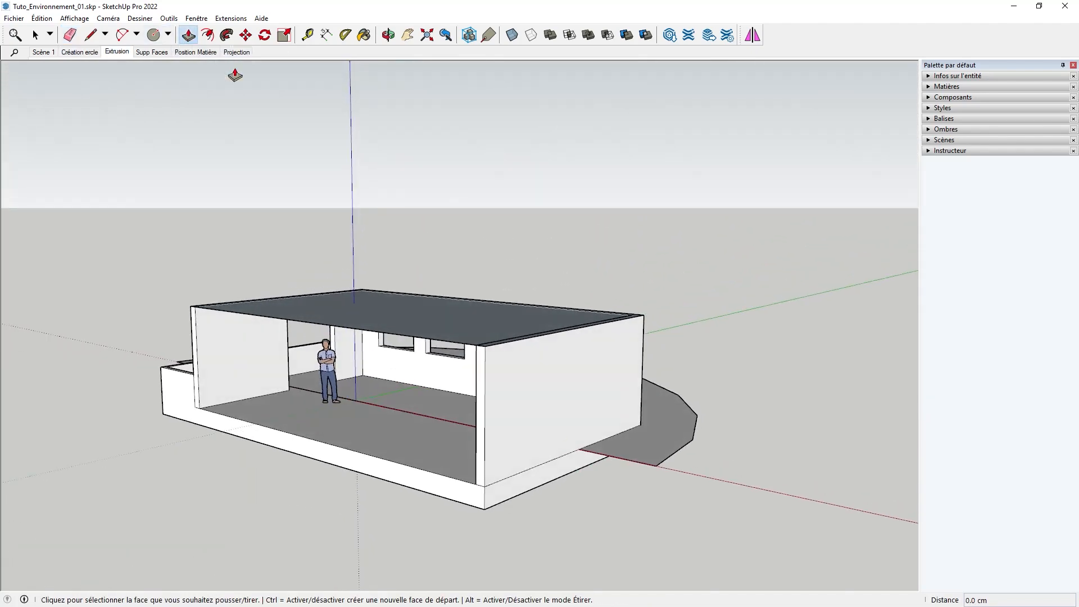
click(633, 465)
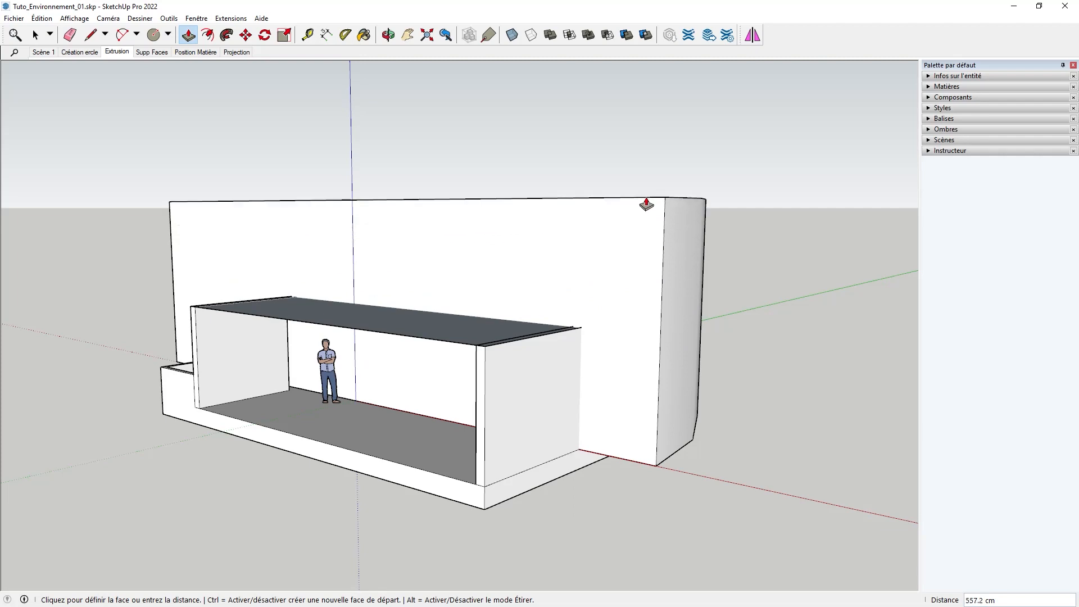
click(655, 152)
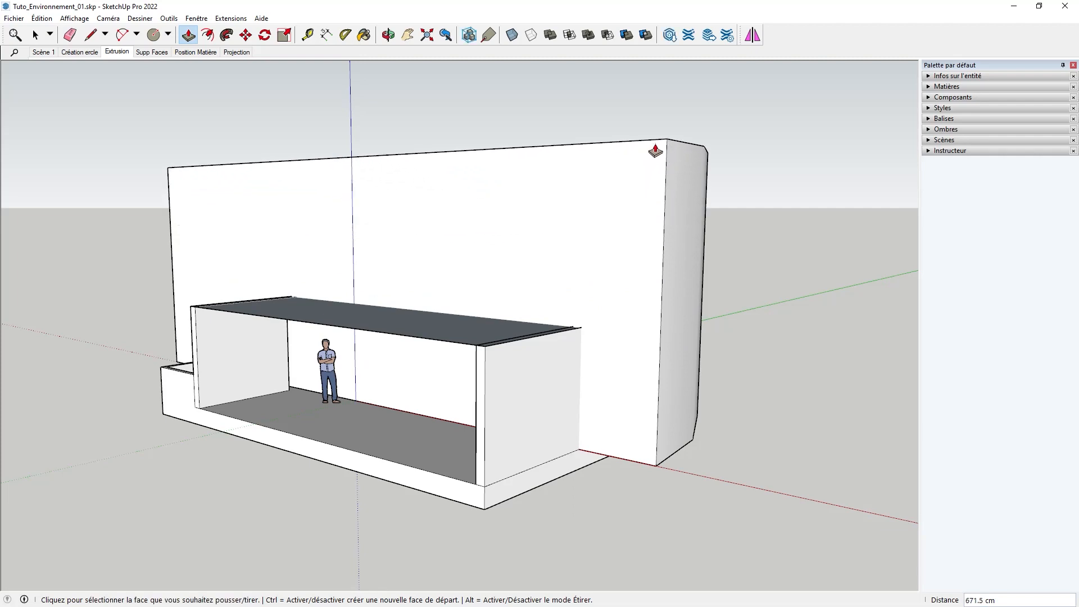
Delete the upper and lower faces of the half-cylinder volume, keeping its curved and flat vertical faces
click(151, 52)
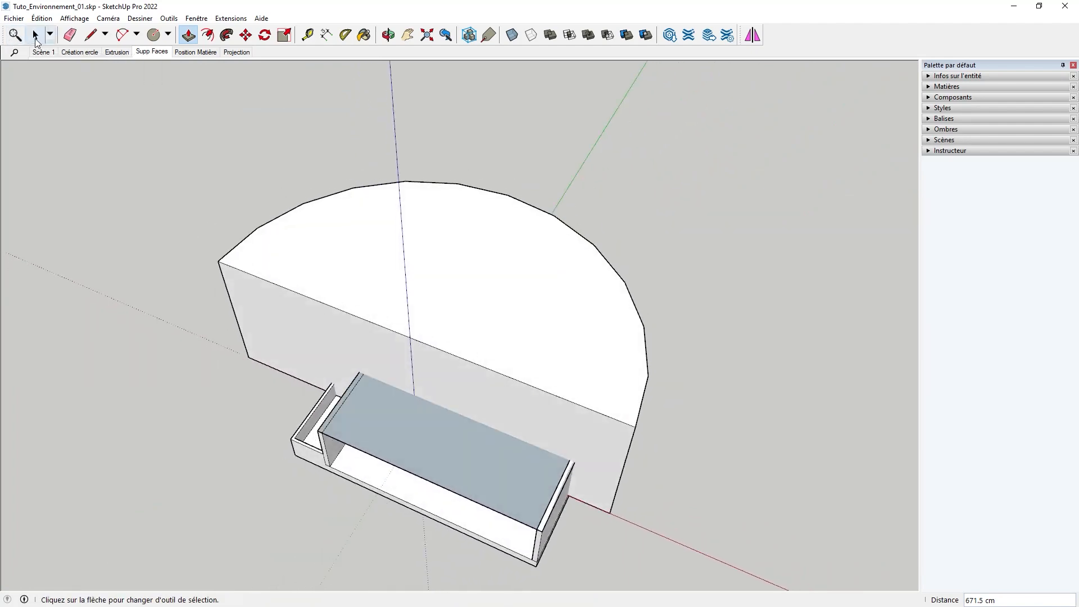
click(36, 39)
click(456, 285)
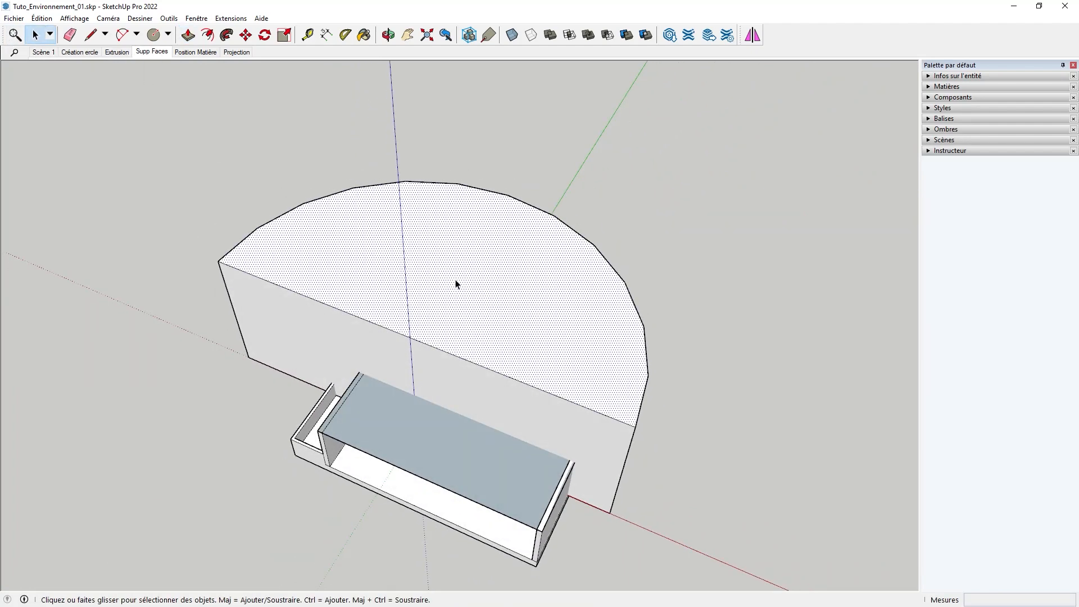
key(Delete)
click(463, 314)
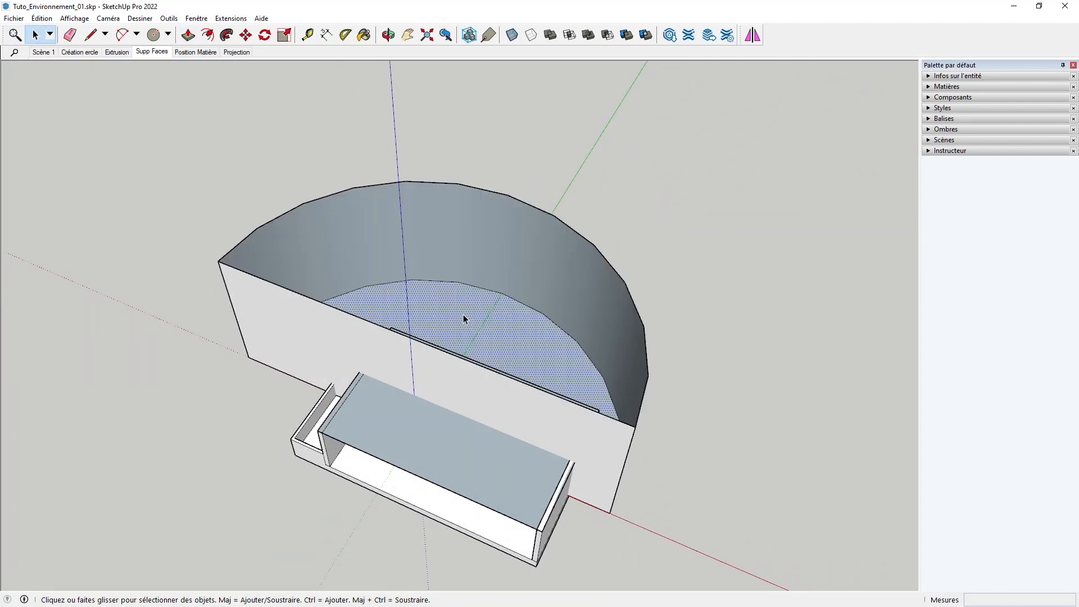
key(Delete)
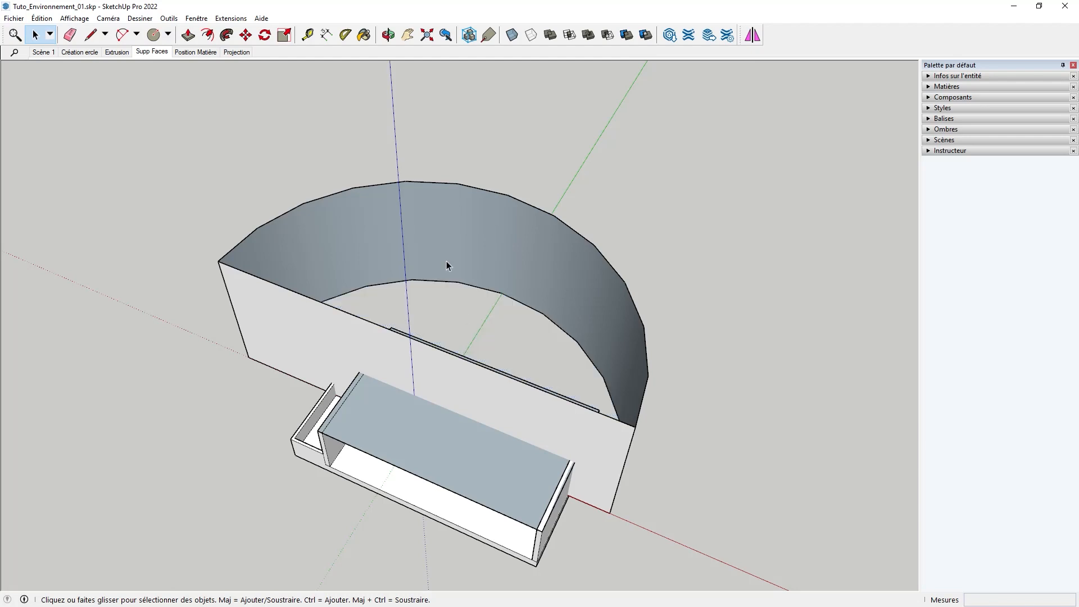
Reverse the faces of the curved wall so its front side points toward the building
right_click(426, 225)
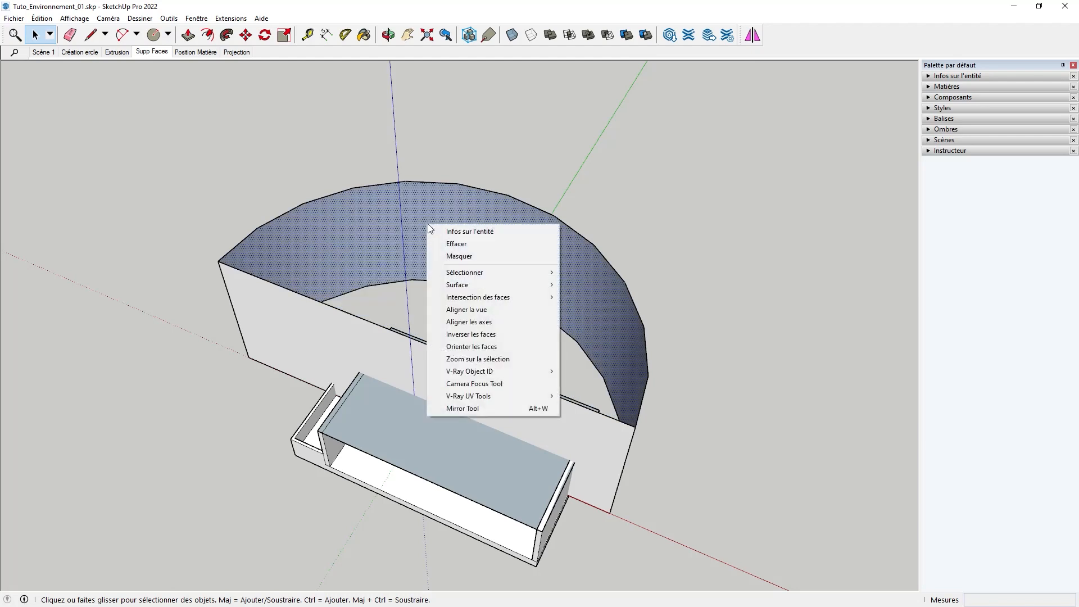
click(471, 336)
middle_drag(190, 417, 326, 346)
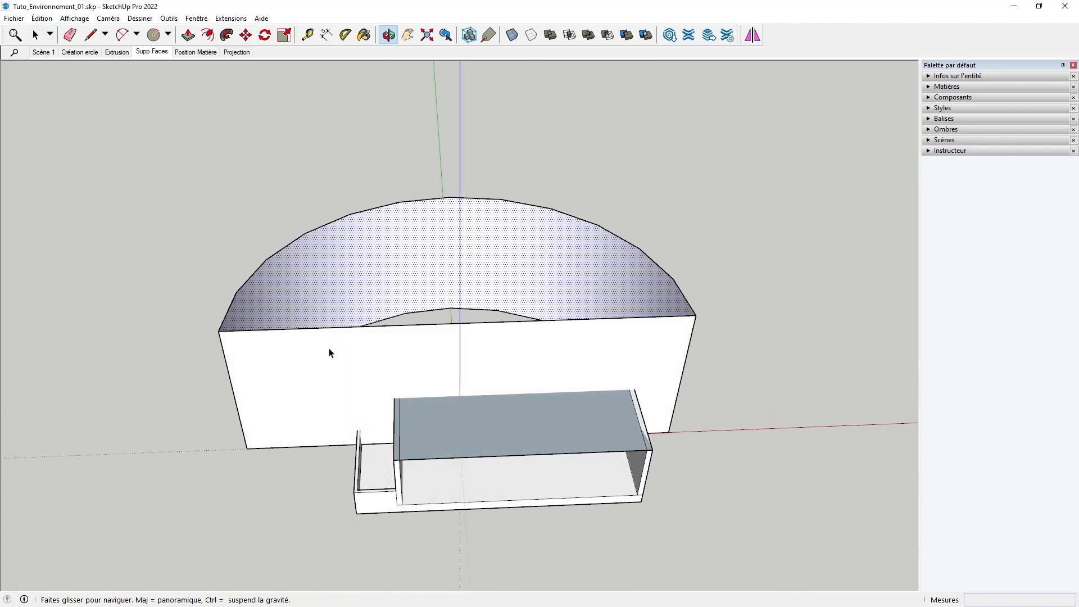
Display the materials used in the model and choose the Vue Exterieure material for painting
click(946, 86)
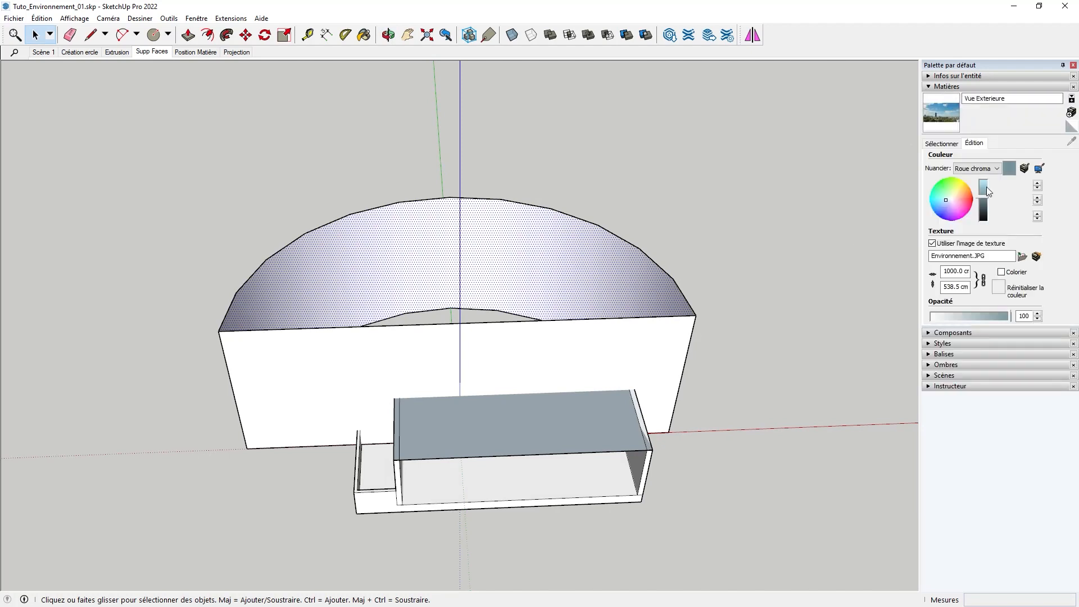
drag(1009, 100, 955, 102)
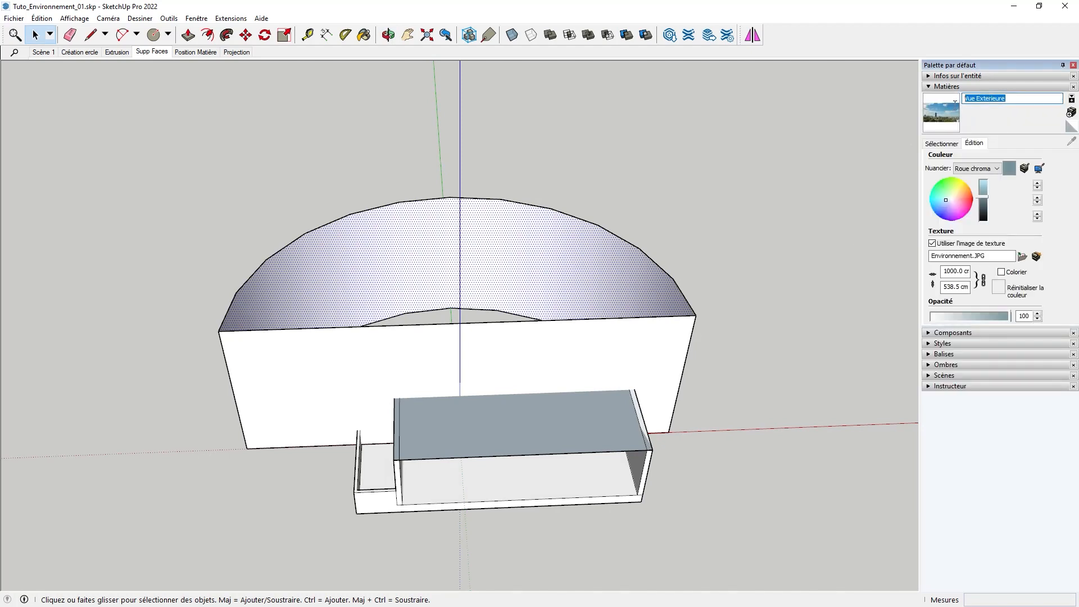
click(941, 144)
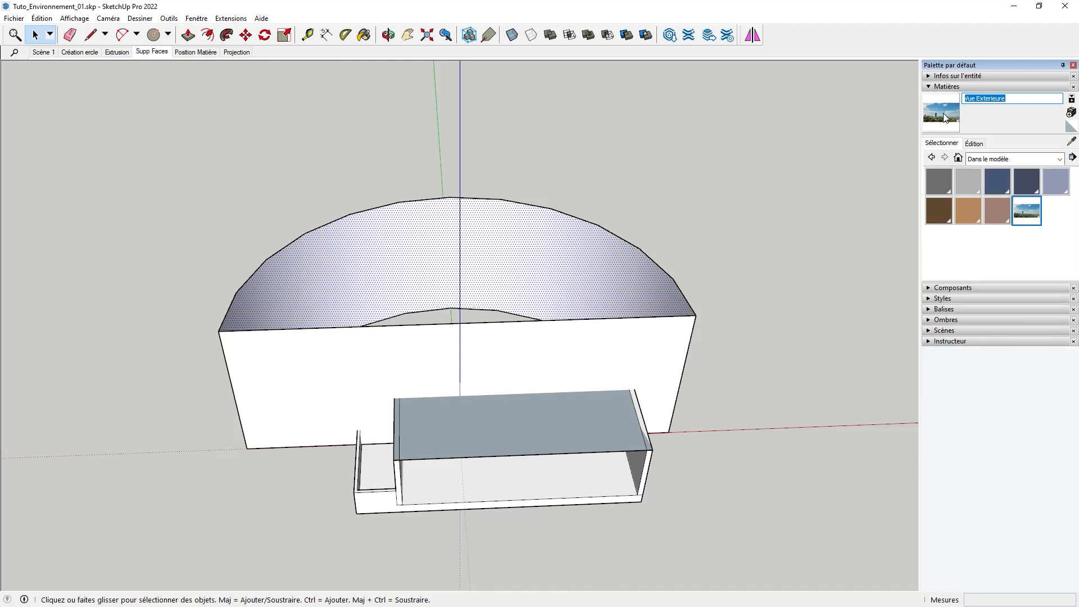
click(945, 118)
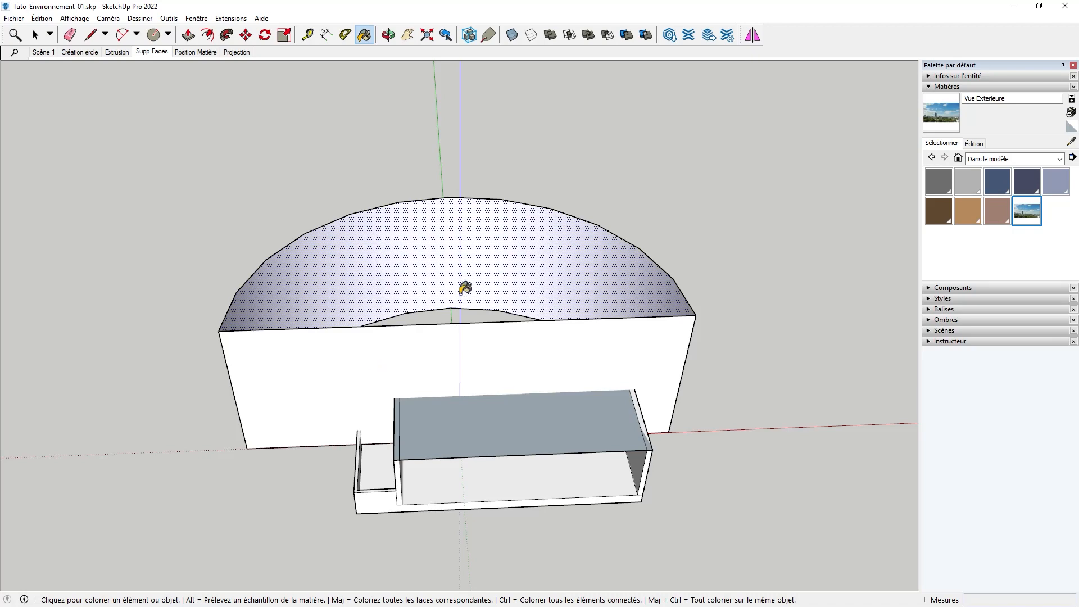
Try painting the inside of the curved wall with Vue Exterieure, and undo the paint
click(458, 250)
mouse_move(489, 273)
middle_down()
mouse_move(506, 260)
mouse_move(513, 275)
mouse_move(427, 279)
mouse_move(531, 280)
mouse_move(488, 263)
middle_up()
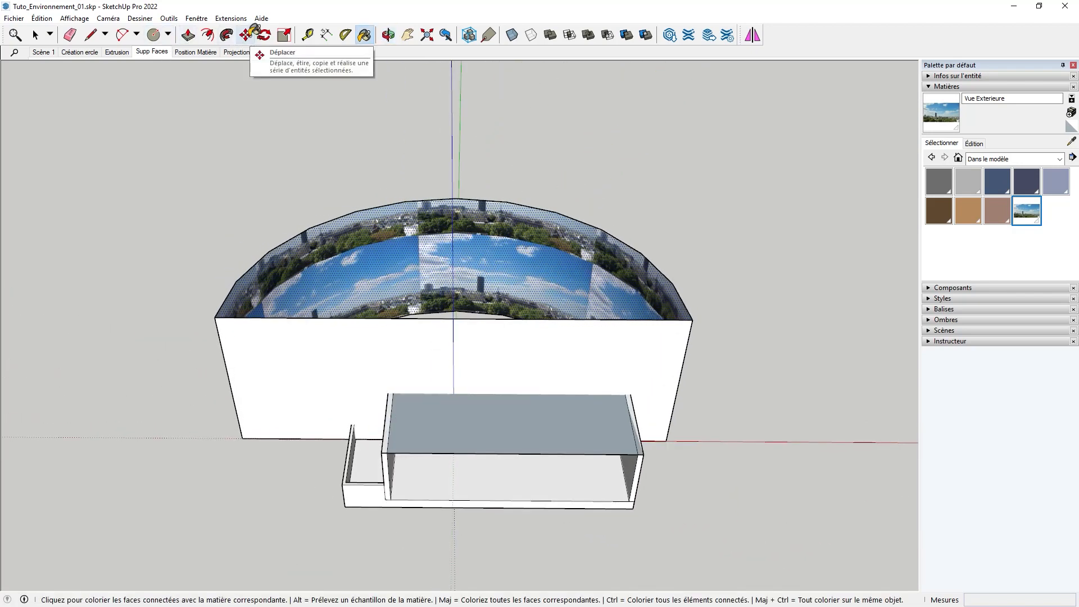
key(ctrl+z)
Paint the flat vertical face of the half-cylinder with the Vue Exterieure material
key(space)
click(528, 337)
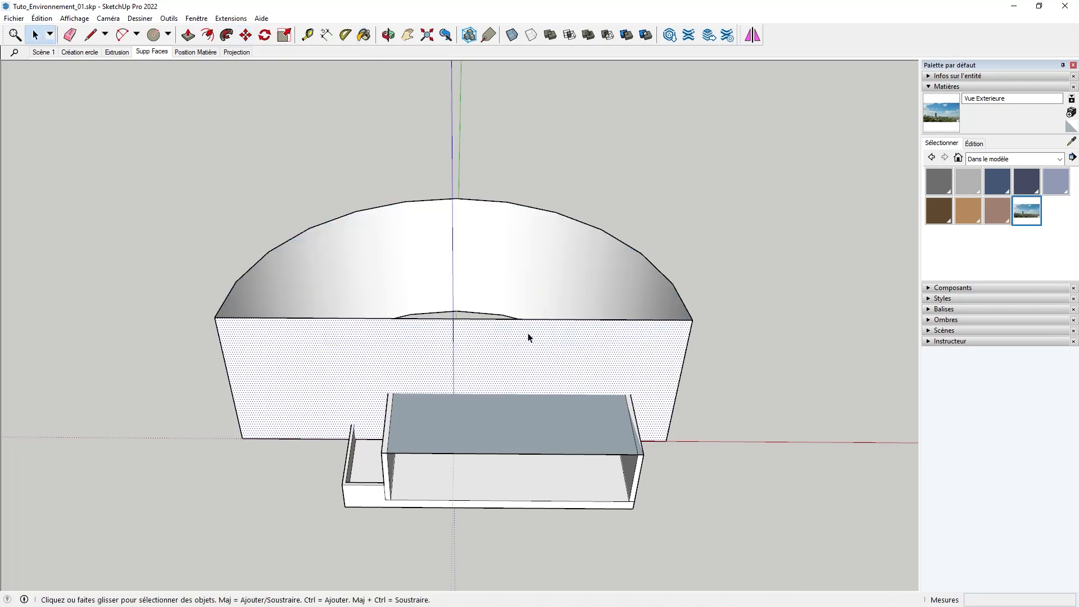
click(203, 51)
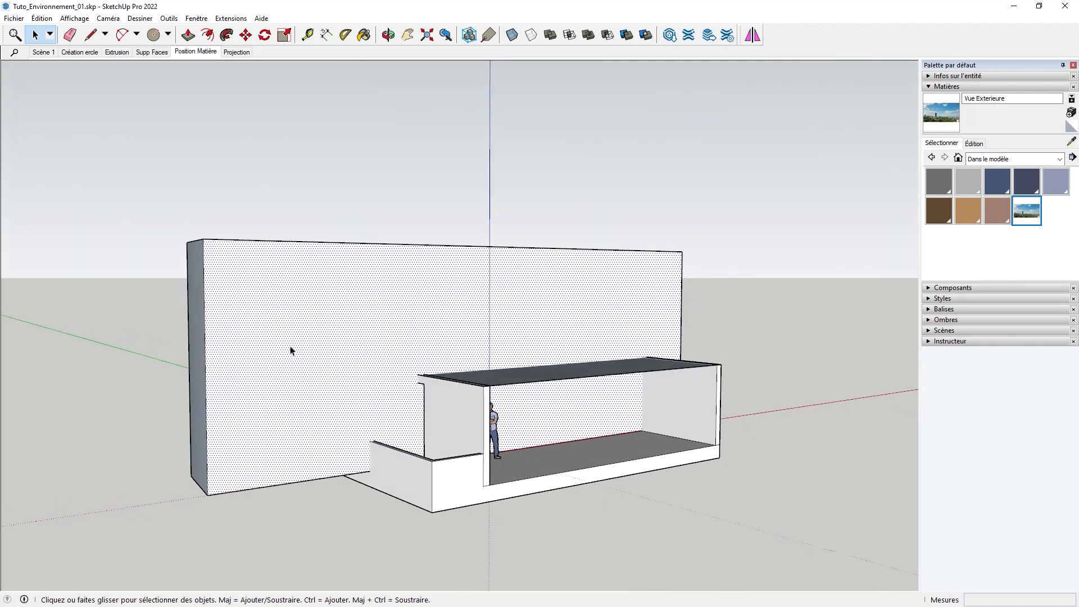
click(937, 117)
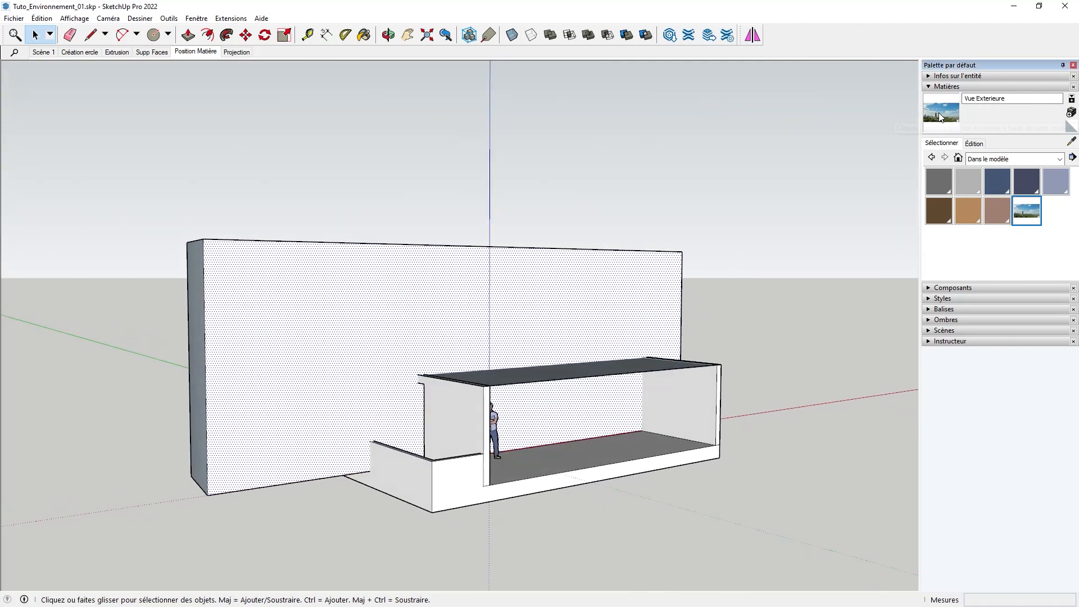
click(359, 289)
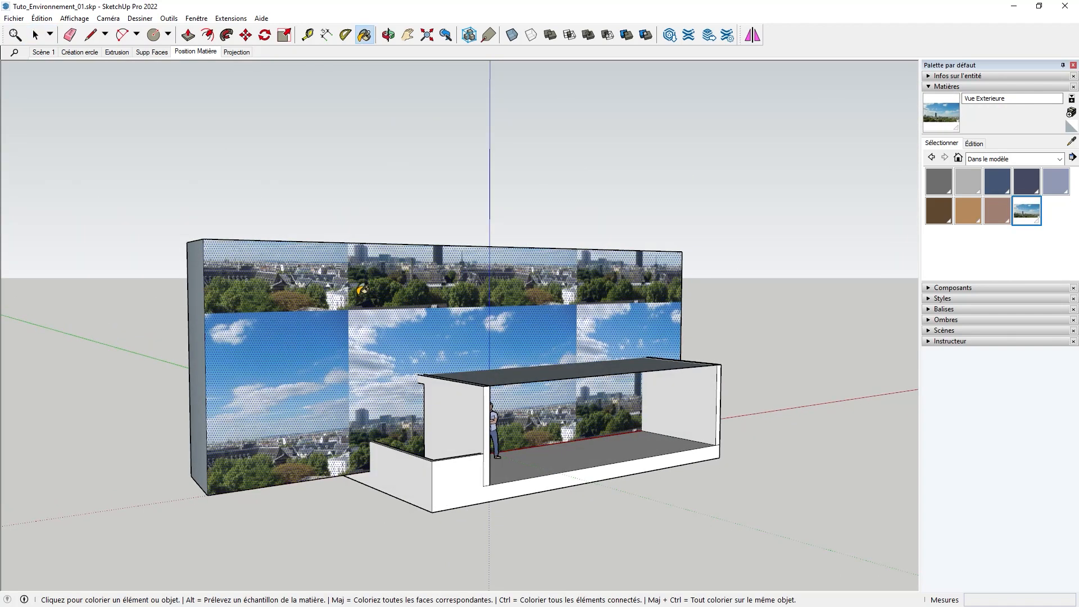
Start positioning the texture on the flat face and move its origin pin onto the face's lower-left corner
mouse_move(442, 323)
middle_down()
mouse_move(264, 330)
mouse_move(488, 331)
middle_up()
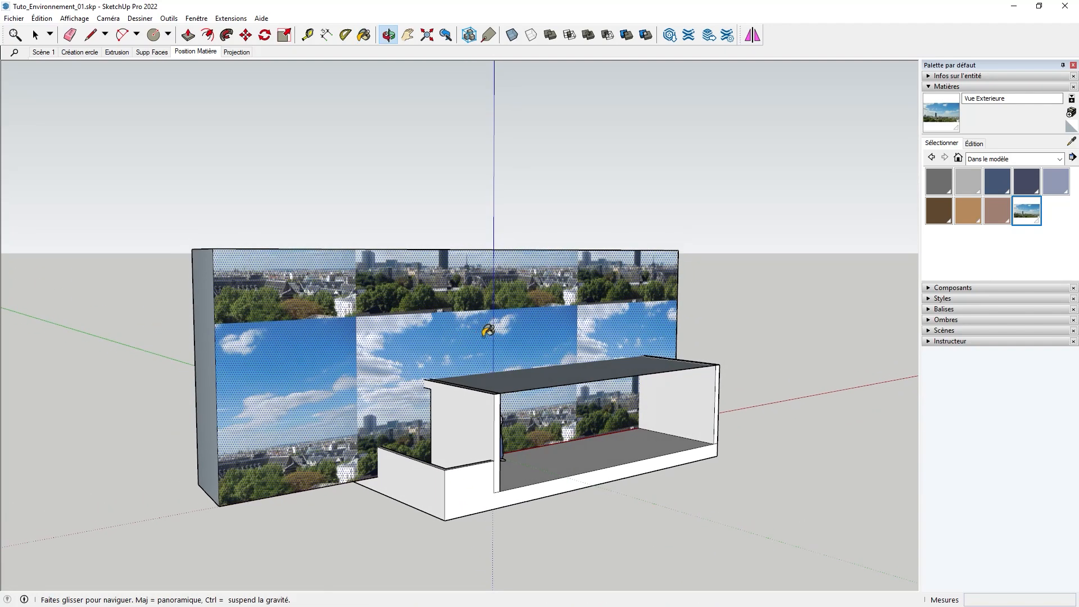
right_click(354, 329)
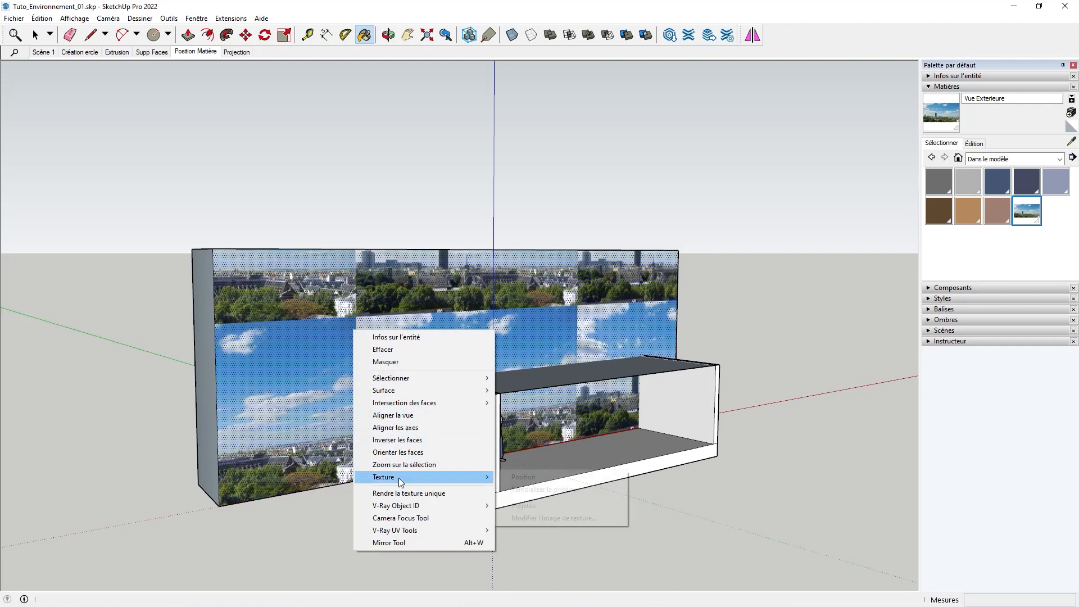
mouse_move(400, 478)
click(529, 479)
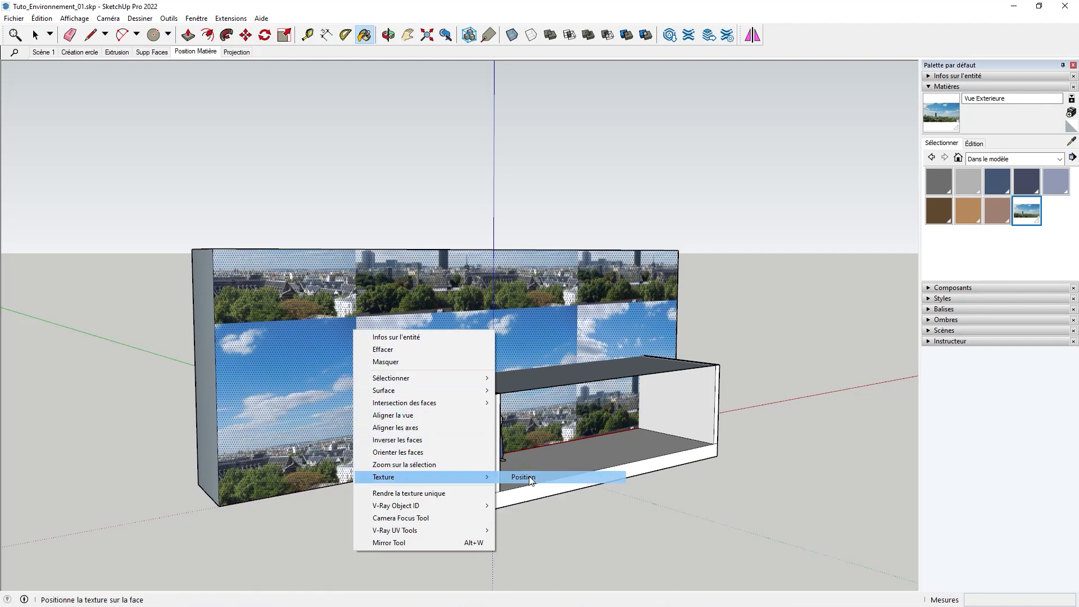
middle_drag(434, 429, 452, 365)
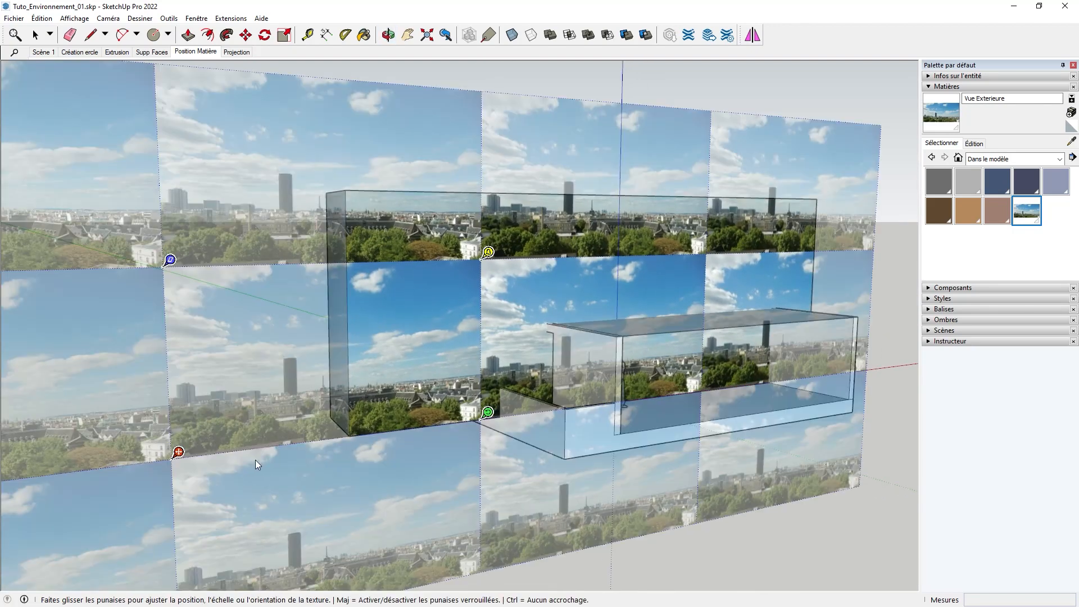
drag(179, 452, 350, 433)
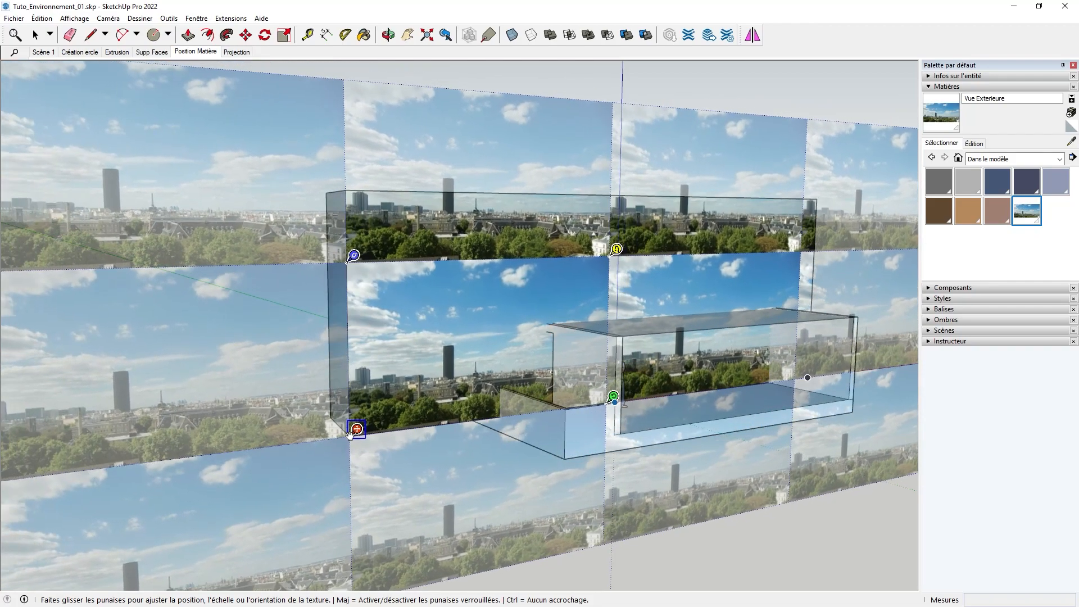
Scale the texture by moving its green pin onto the face's lower-right corner, and finish positioning
middle_drag(655, 410, 349, 416)
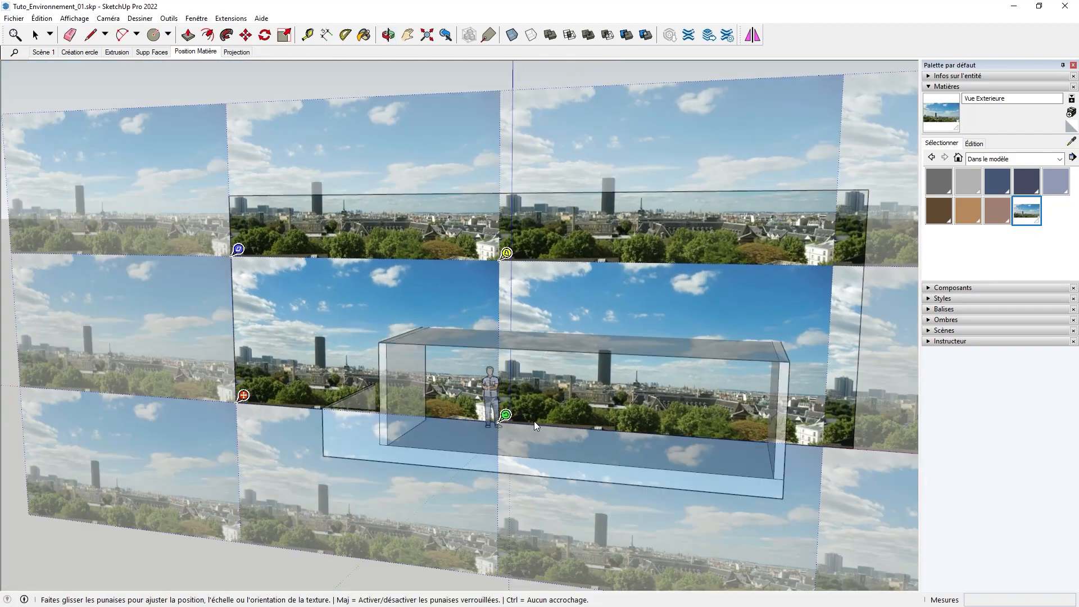
drag(506, 414, 860, 443)
middle_drag(279, 359, 565, 352)
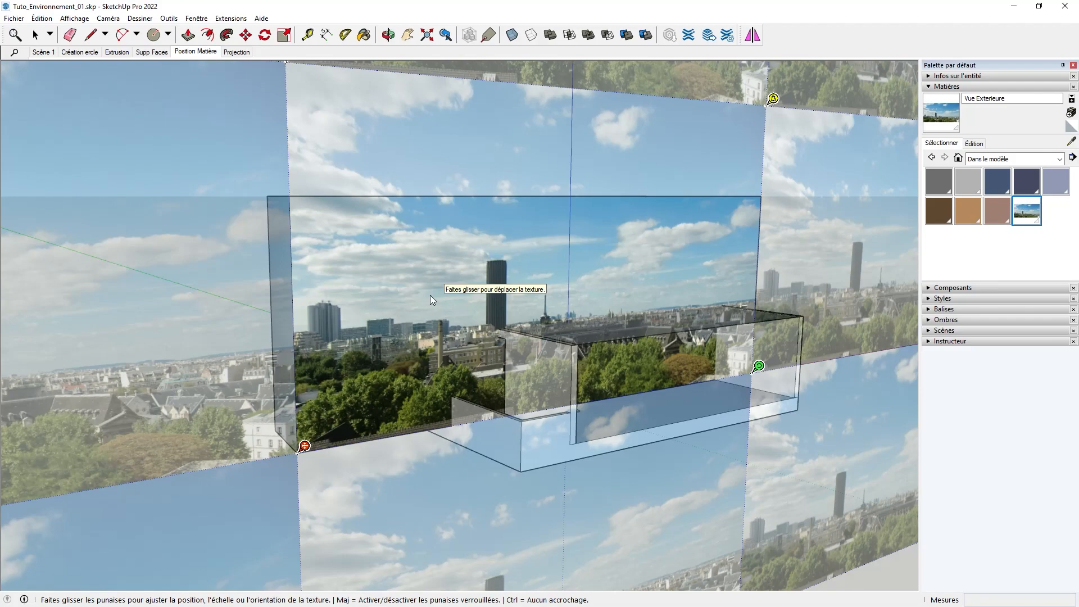
right_click(418, 262)
click(449, 270)
Set the flat face's texture to Projected, and reopen its texture options to check the setting
middle_drag(465, 265, 396, 276)
click(391, 287)
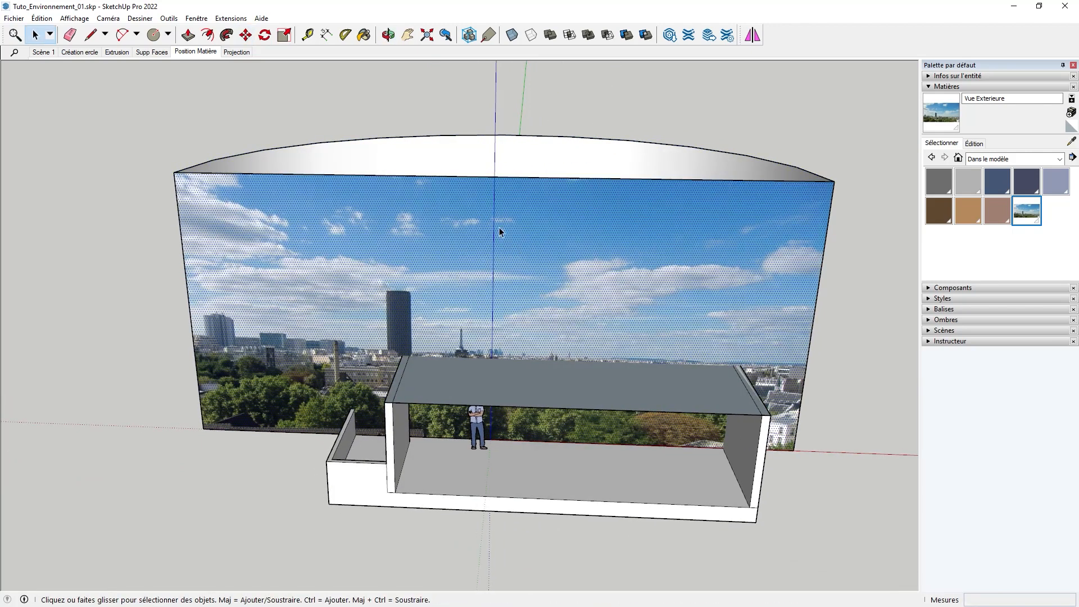
middle_drag(468, 244, 393, 188)
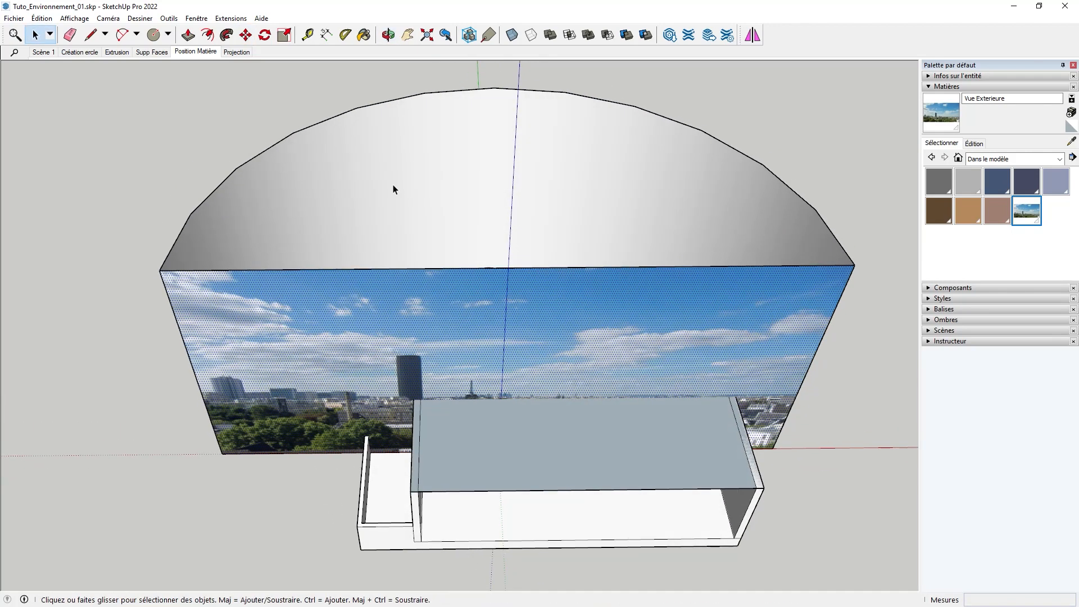
right_click(356, 339)
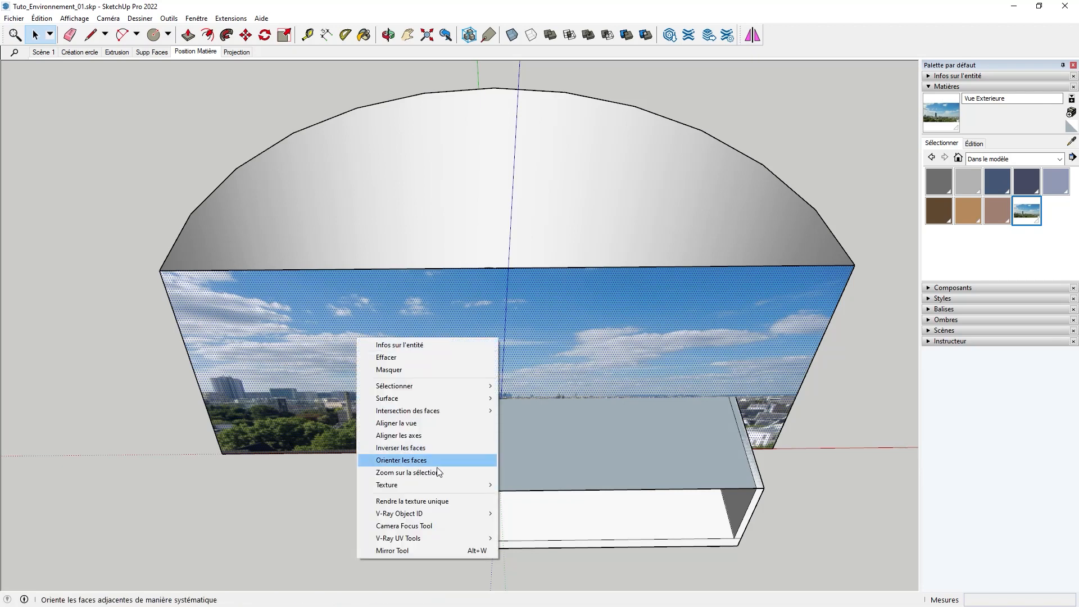
mouse_move(416, 486)
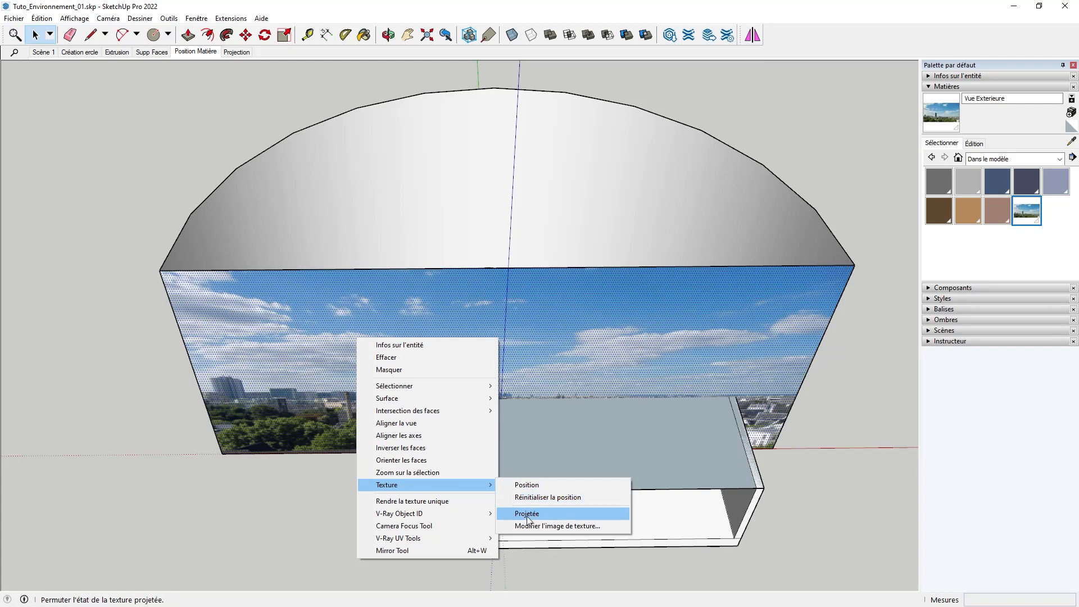
click(509, 515)
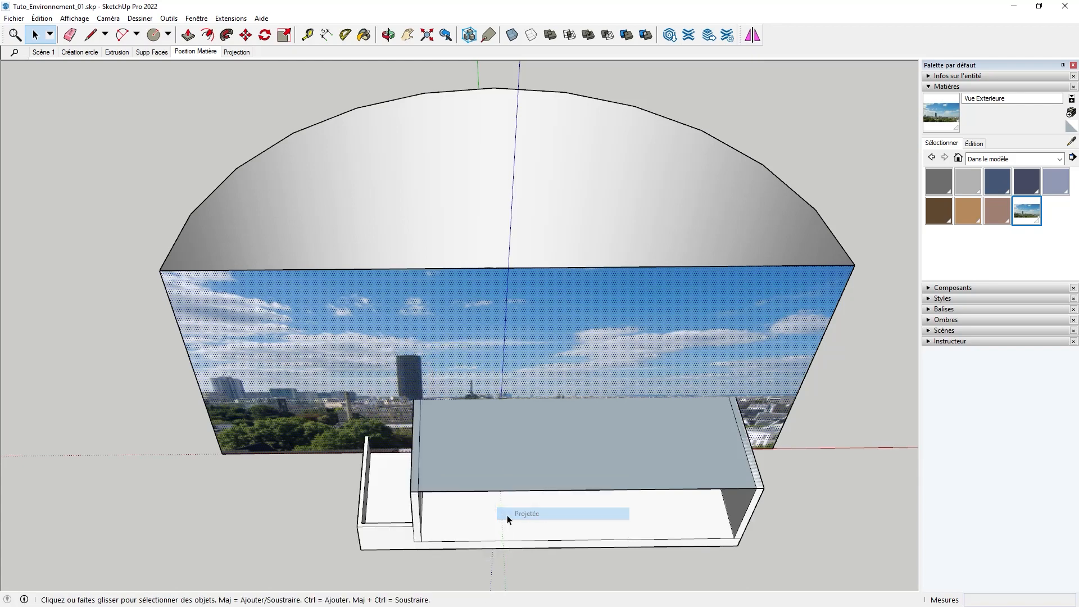
right_click(355, 359)
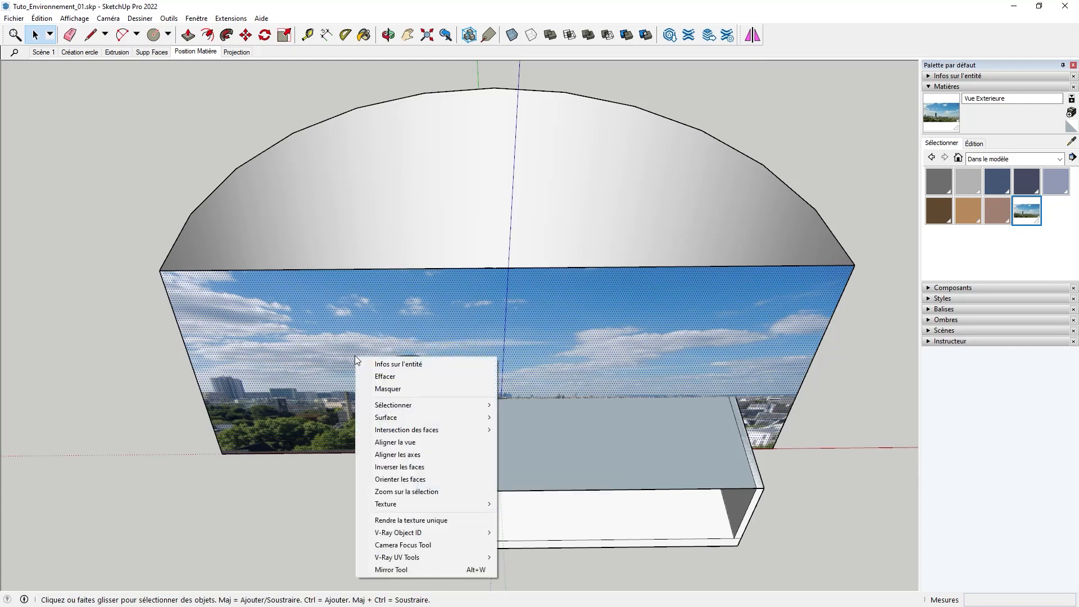
mouse_move(421, 503)
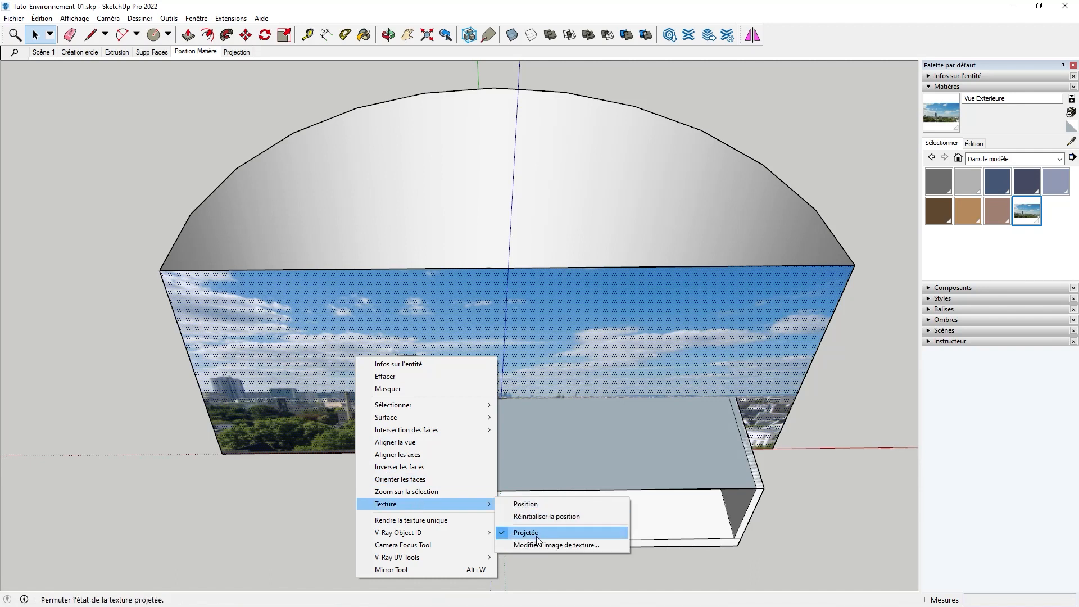
Sample the projected Vue Exterieure texture from the flat face and paint it onto the curved surface of the half-cylinder
click(371, 11)
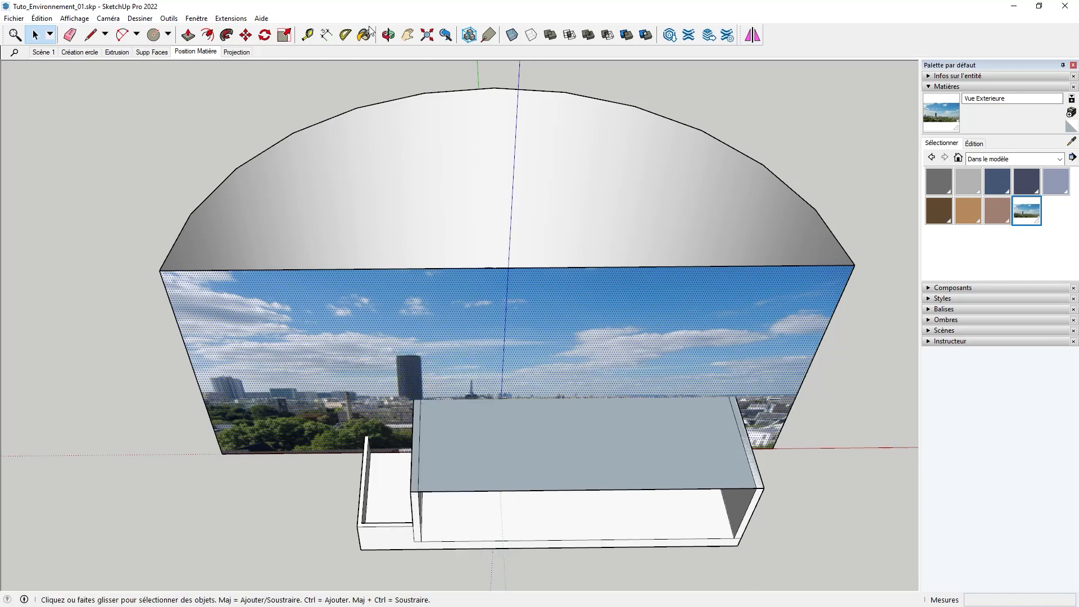
click(363, 35)
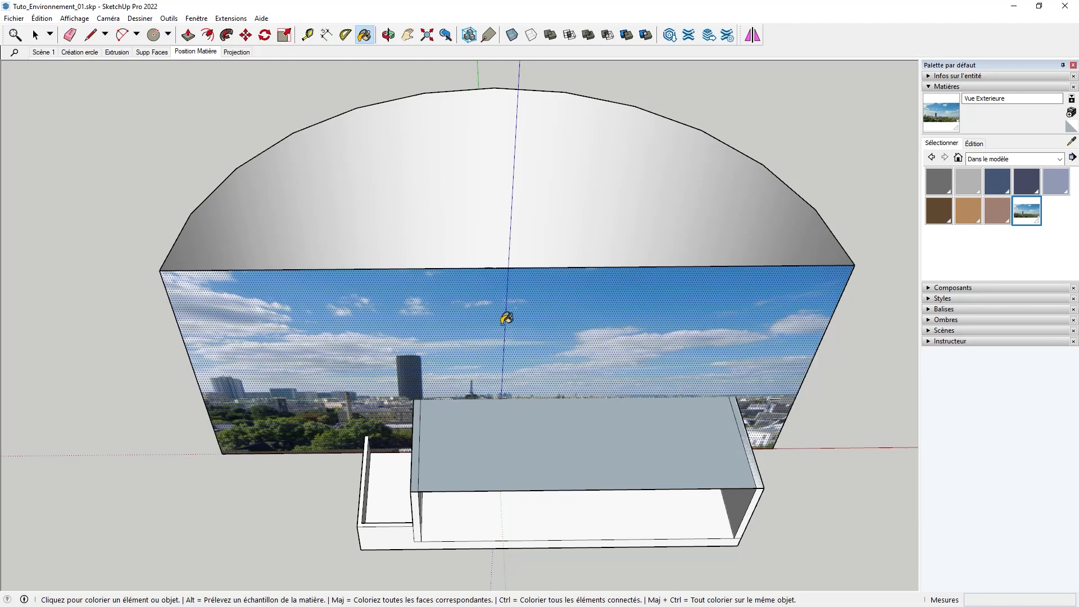
key(alt)
click(468, 178)
Erase the flat face by removing its upper and lower straight edges, keeping only the curved panorama surface
middle_drag(468, 179, 453, 258)
click(70, 35)
drag(350, 310, 349, 344)
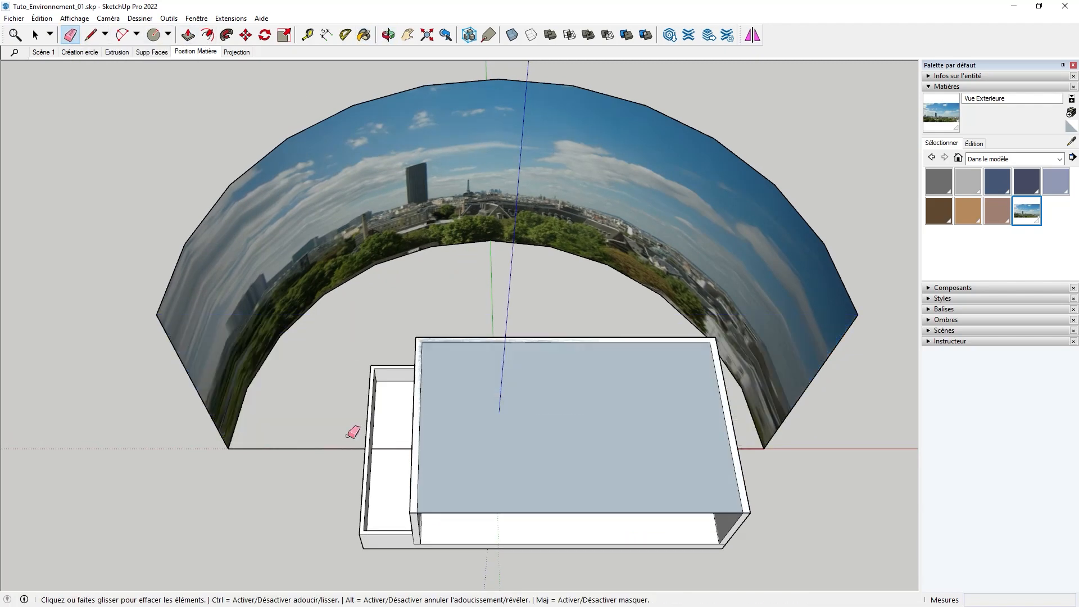
drag(317, 437, 318, 466)
mouse_move(315, 464)
middle_down()
mouse_move(185, 449)
mouse_move(207, 382)
middle_up()
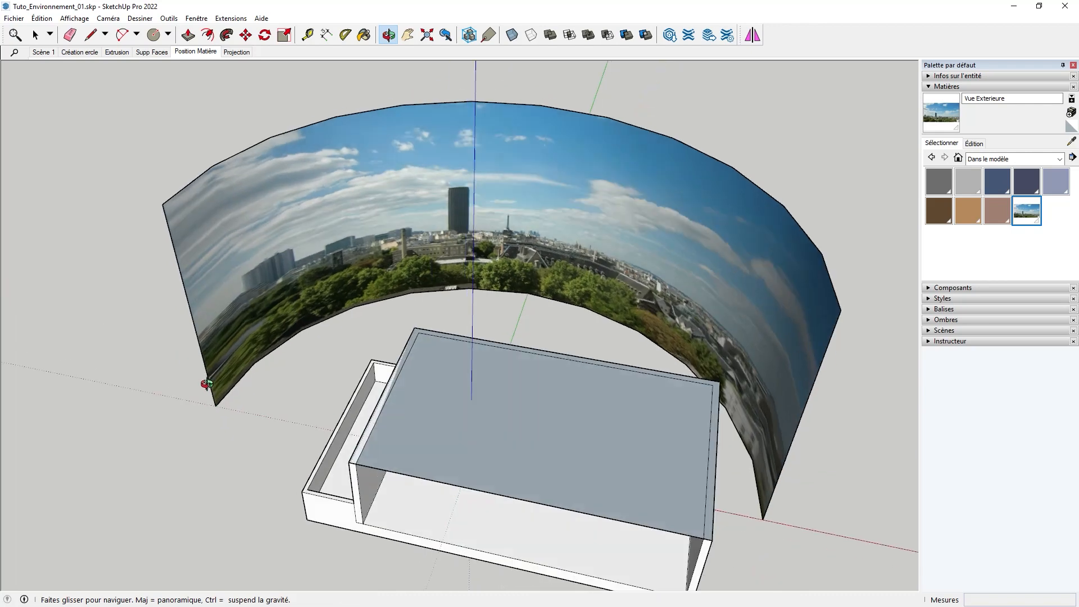
Select the curved panorama surface and scale it by its upper rear corner grip, and check its fit around the building
click(35, 36)
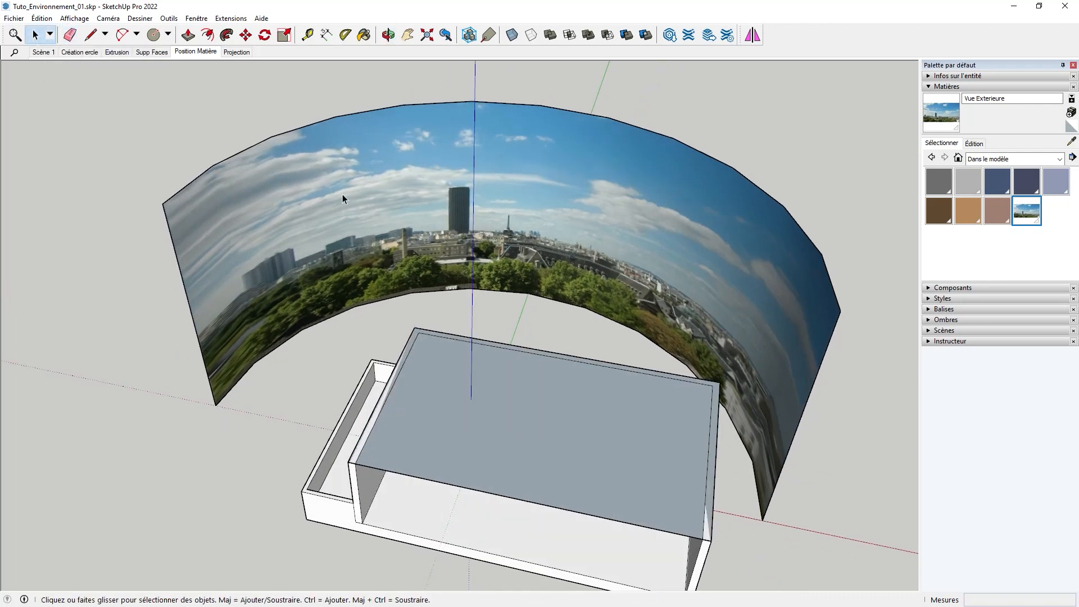
click(386, 206)
click(282, 38)
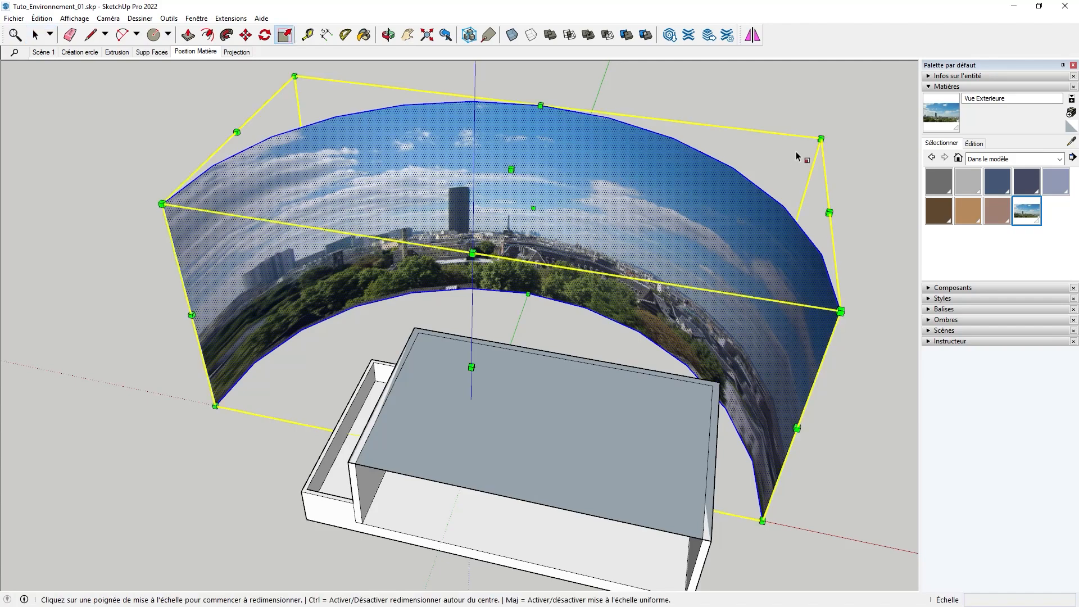
drag(821, 139, 788, 164)
middle_drag(516, 207, 438, 236)
middle_drag(229, 353, 491, 180)
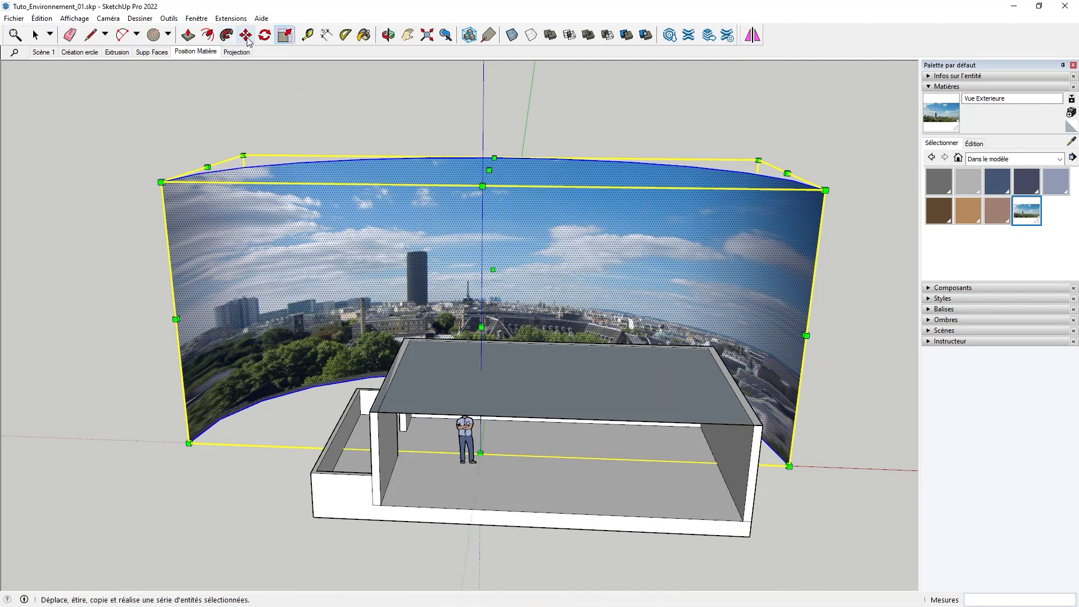
Move the curved panorama surface downward, and check the view through the room's windows from Scène 1
click(246, 36)
drag(287, 279, 281, 345)
click(42, 52)
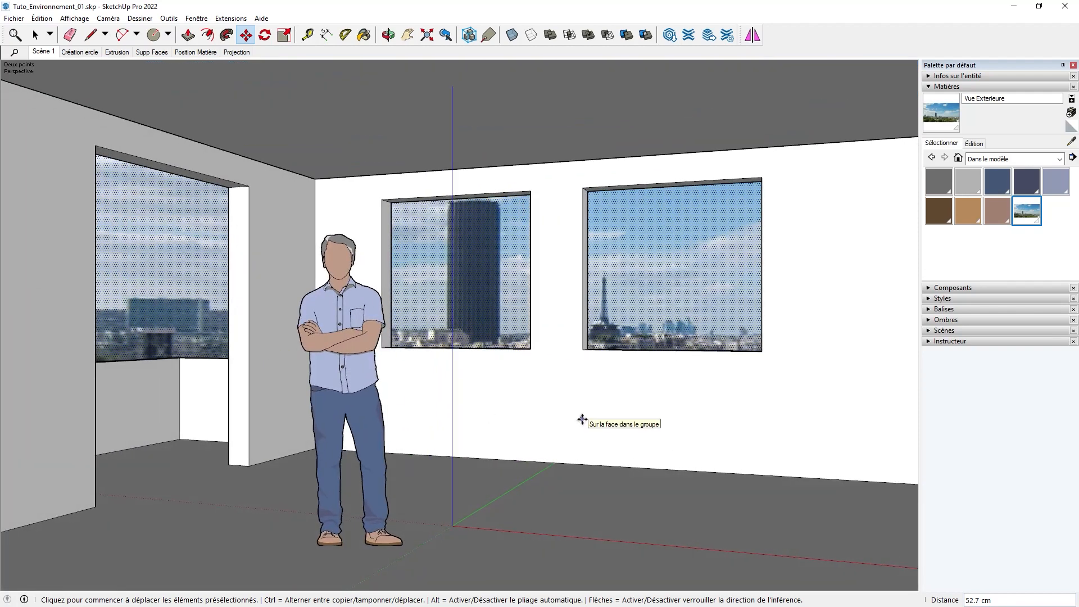
middle_drag(642, 420, 545, 409)
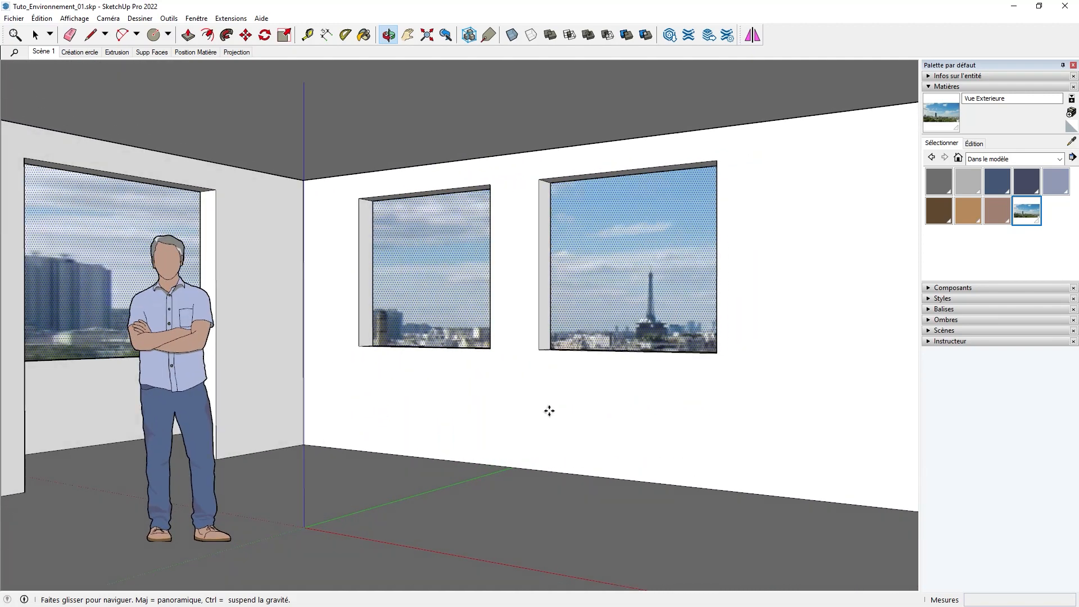
key(m)
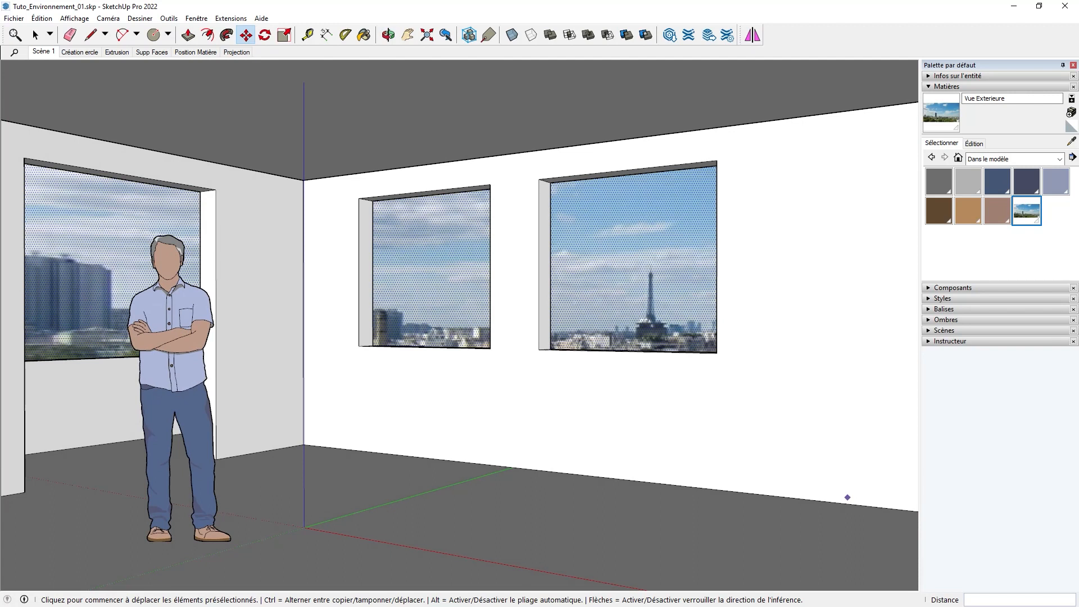